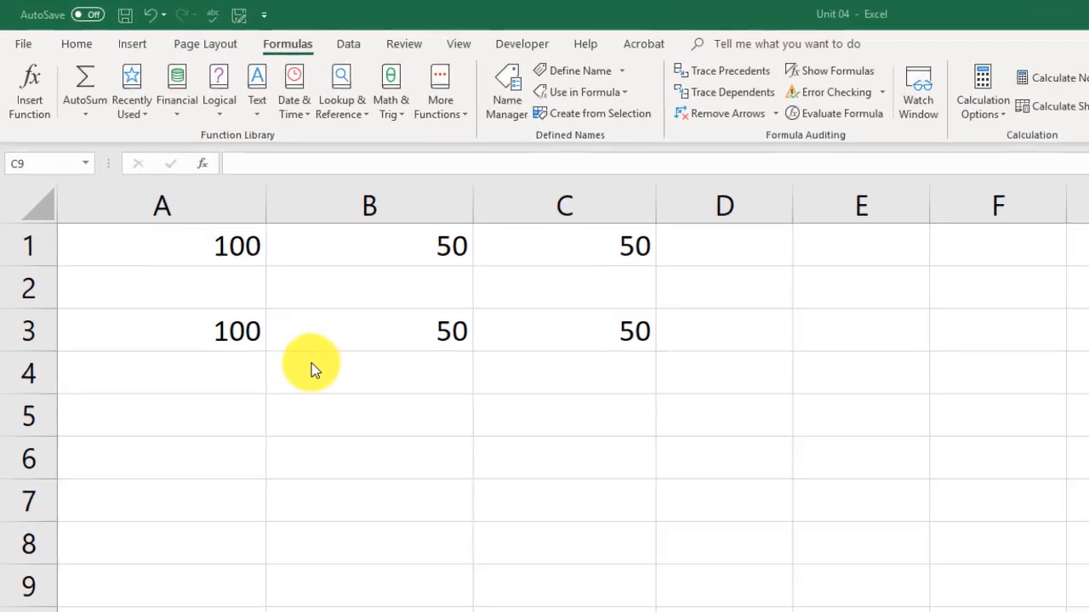
- Check the row 1 cells, display the worksheet's formulas instead of results, and narrow column B
click(203, 252)
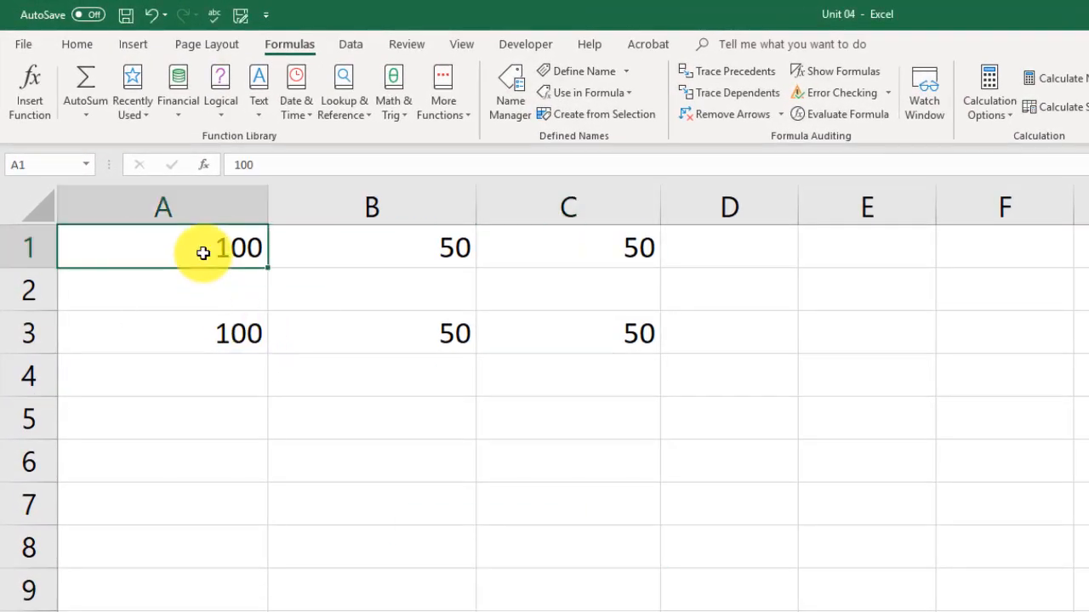
click(347, 246)
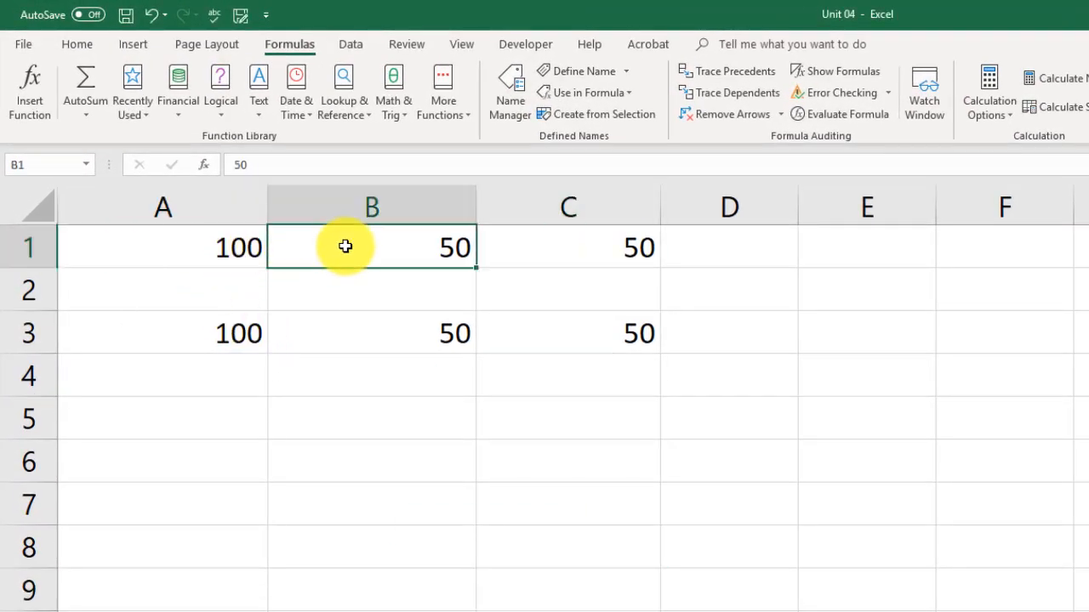
click(554, 248)
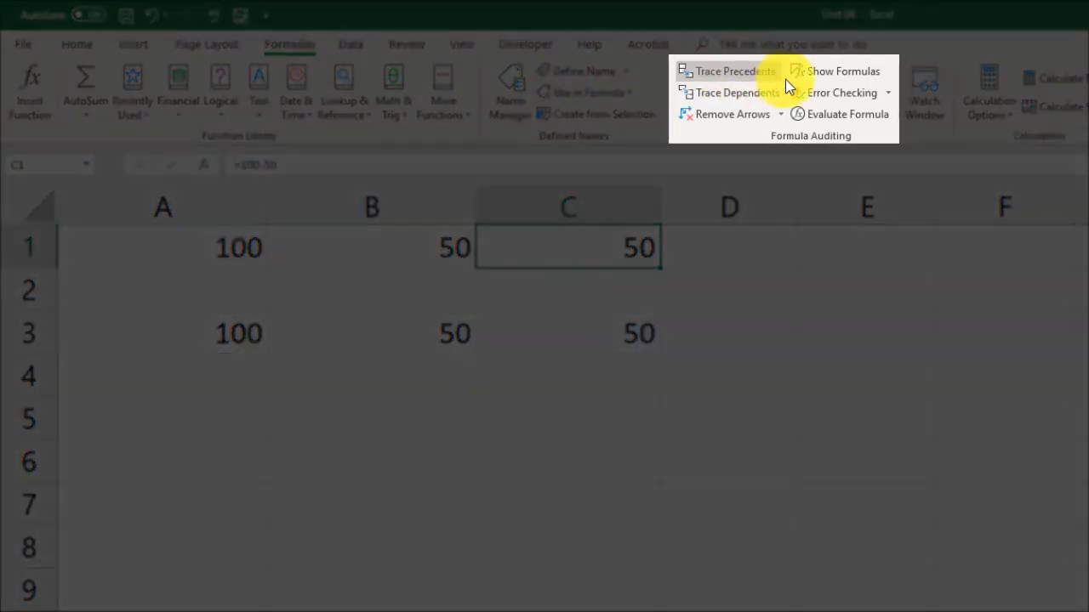
click(806, 77)
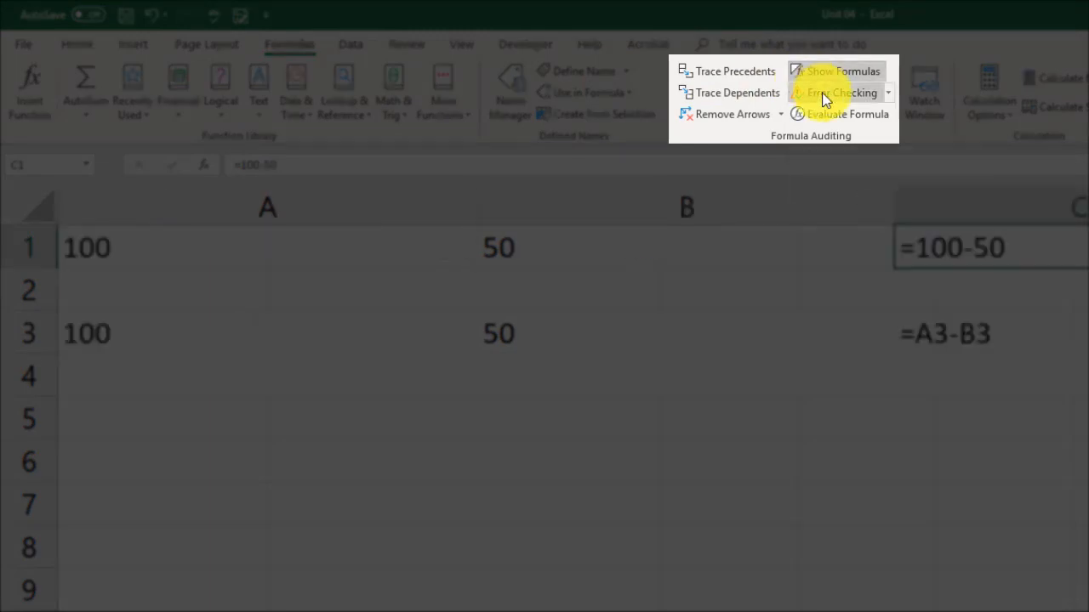
drag(894, 190, 696, 213)
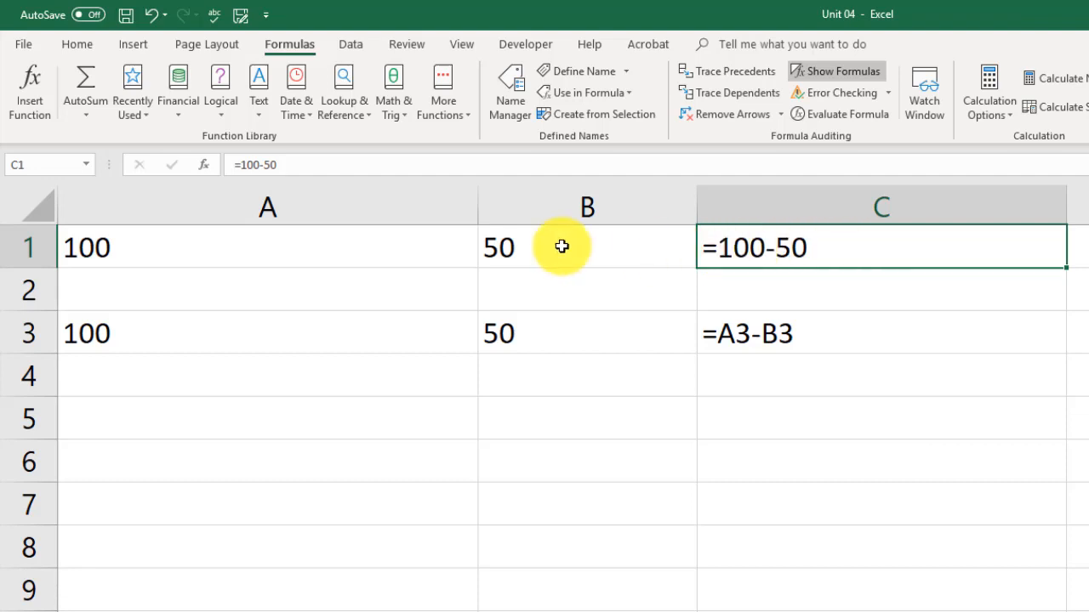
- Set the value in cell A1 to 90
click(384, 242)
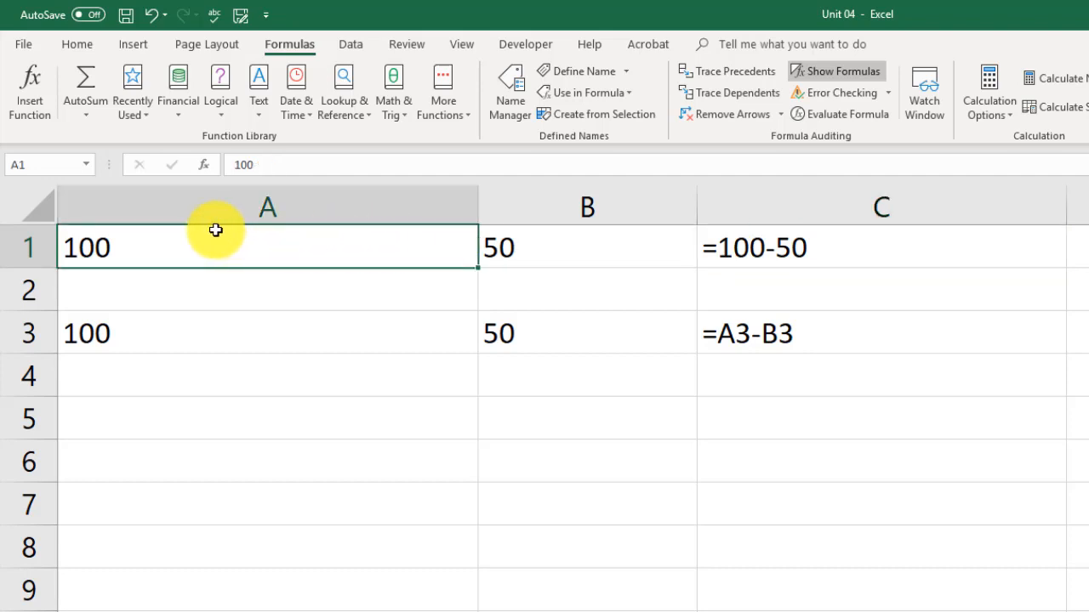
text(90)
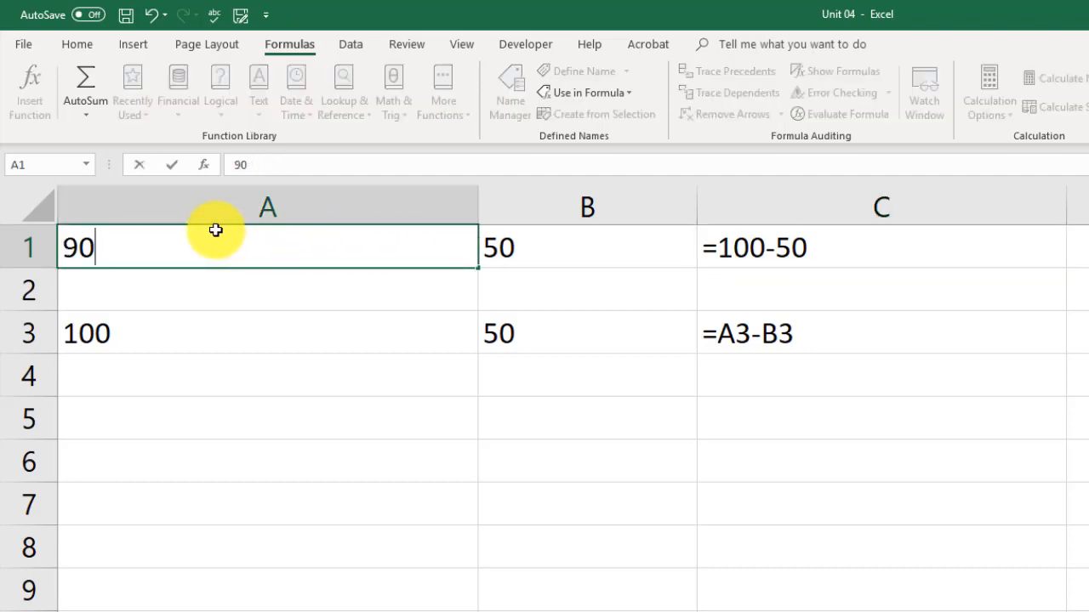
key(Return)
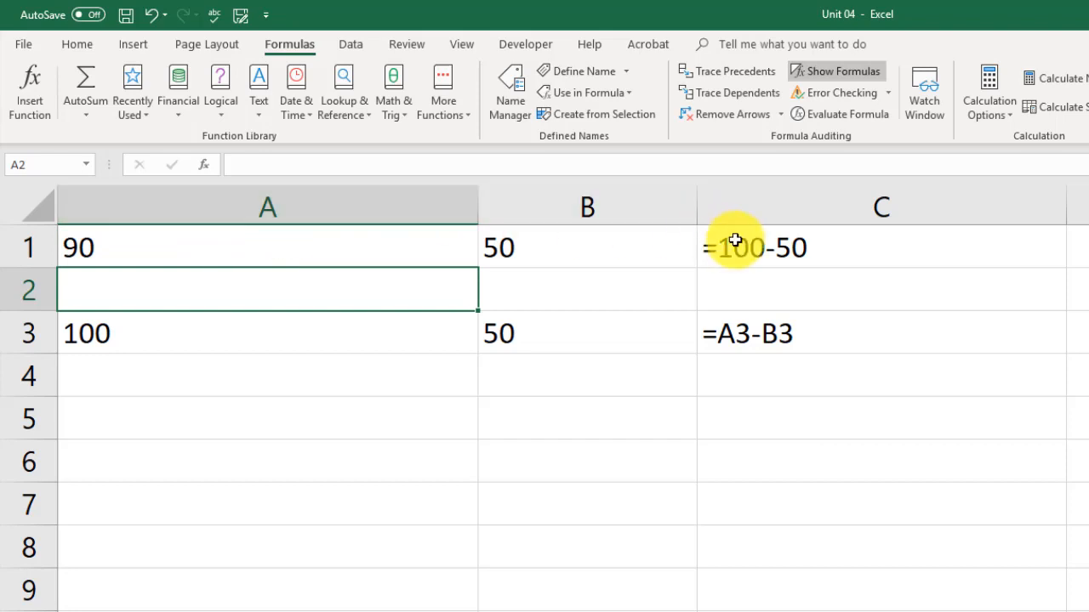
- Compare the formulas in C1 and C3 with their calculated results by toggling Show Formulas, leaving results displayed
click(797, 66)
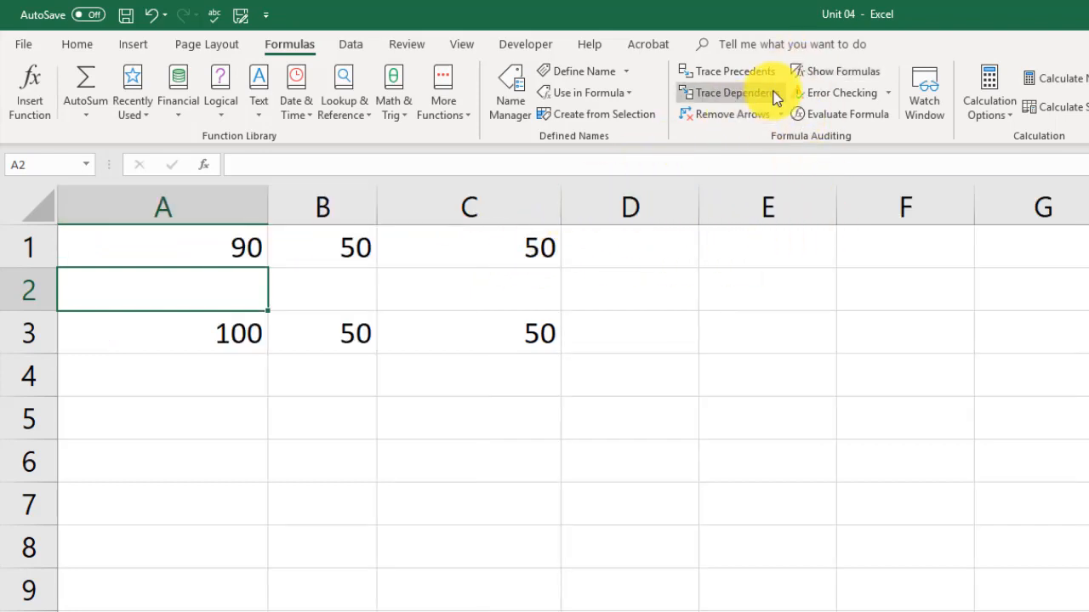
click(808, 71)
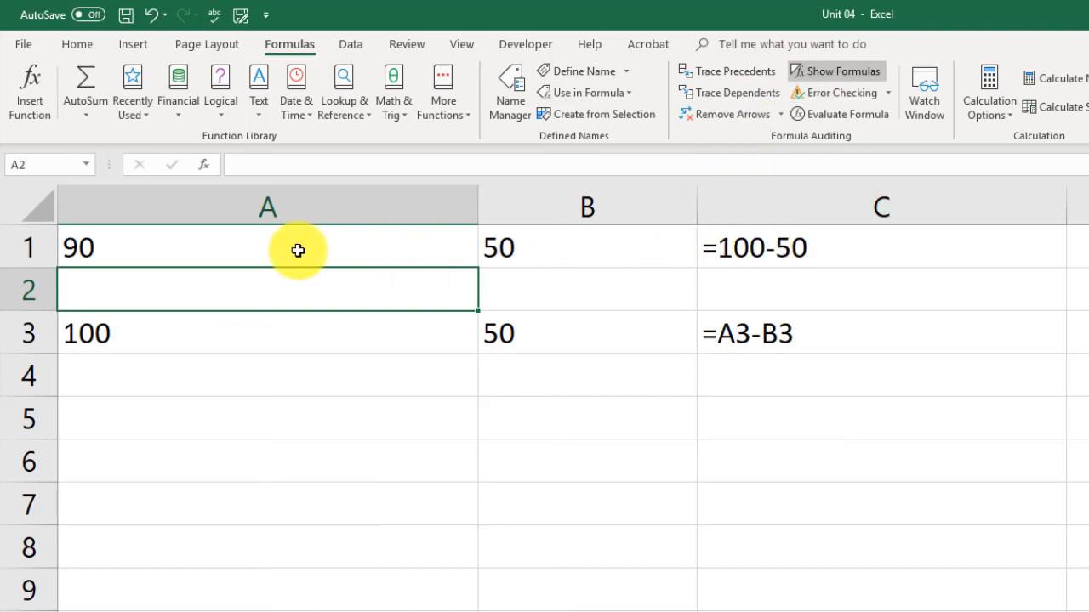
click(799, 246)
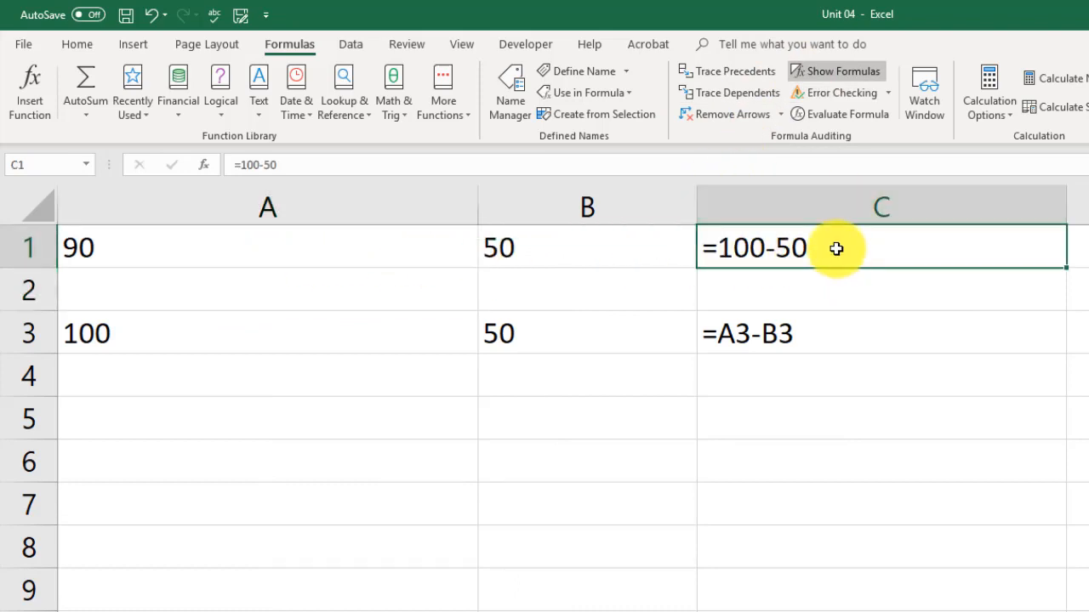
drag(564, 246, 430, 251)
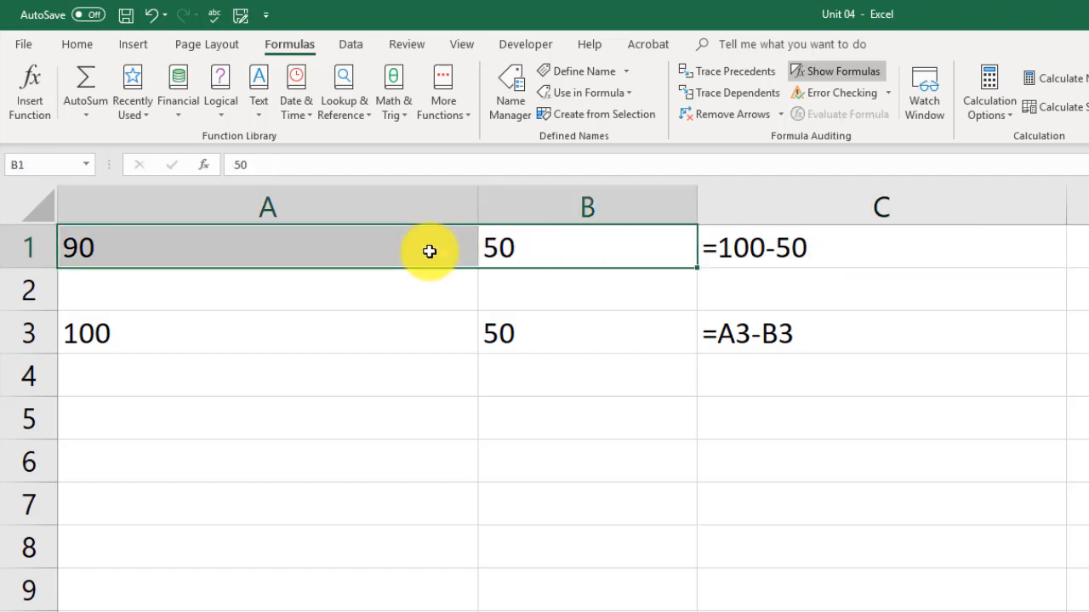
click(856, 337)
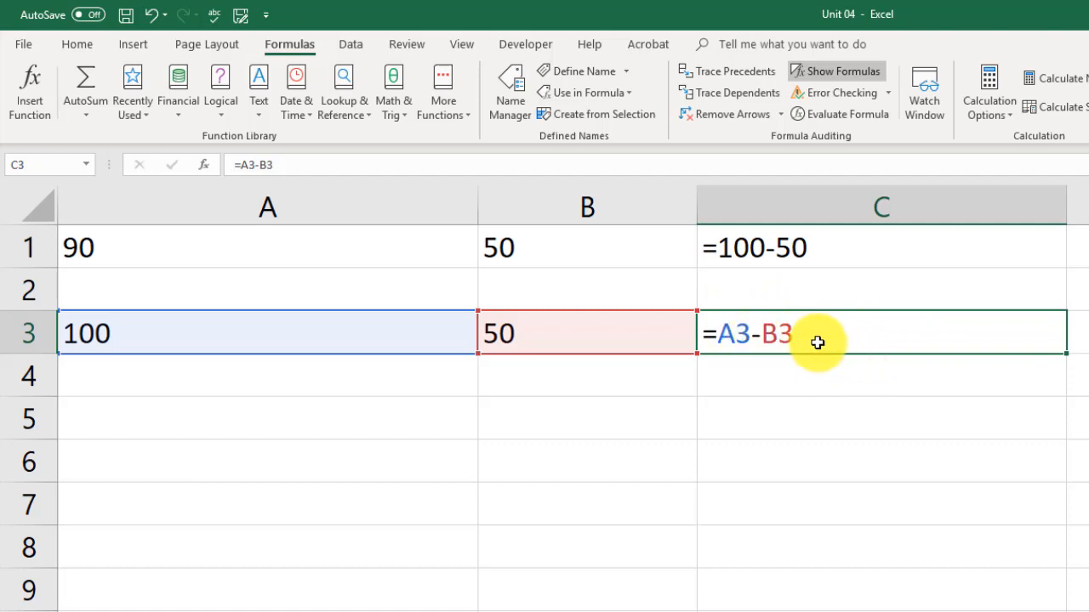
click(838, 71)
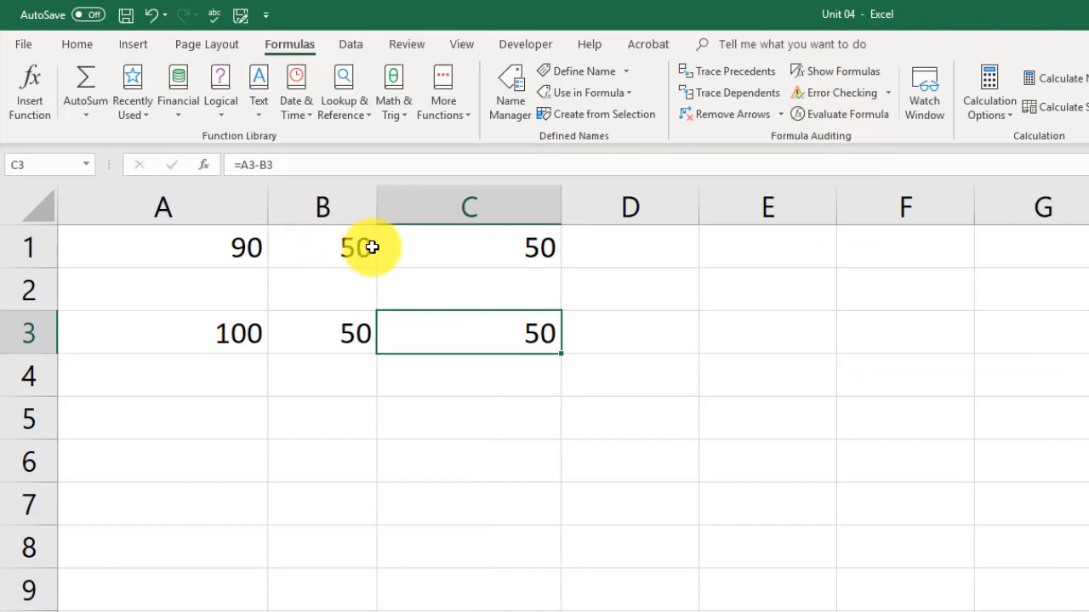
click(501, 251)
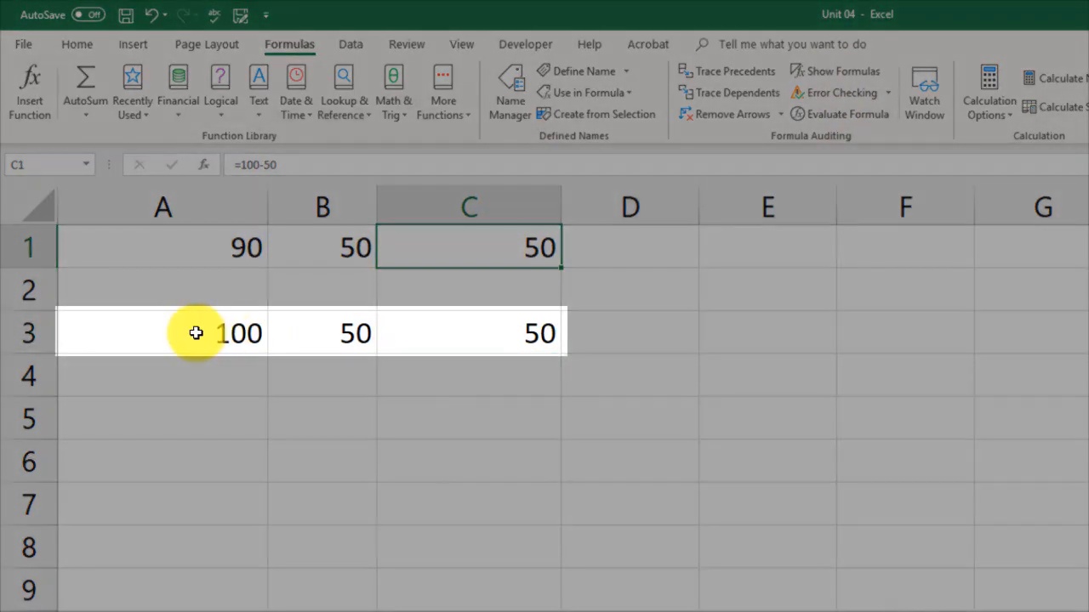
- Set the value in cell A3 to 90 and check the formula cell C3
click(195, 333)
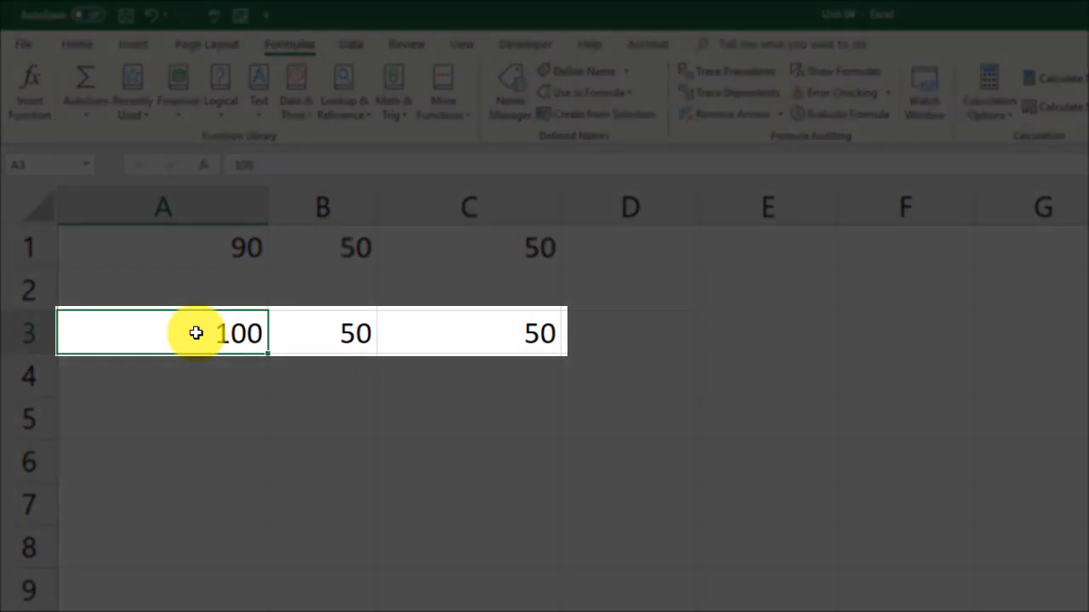
text(90)
key(Return)
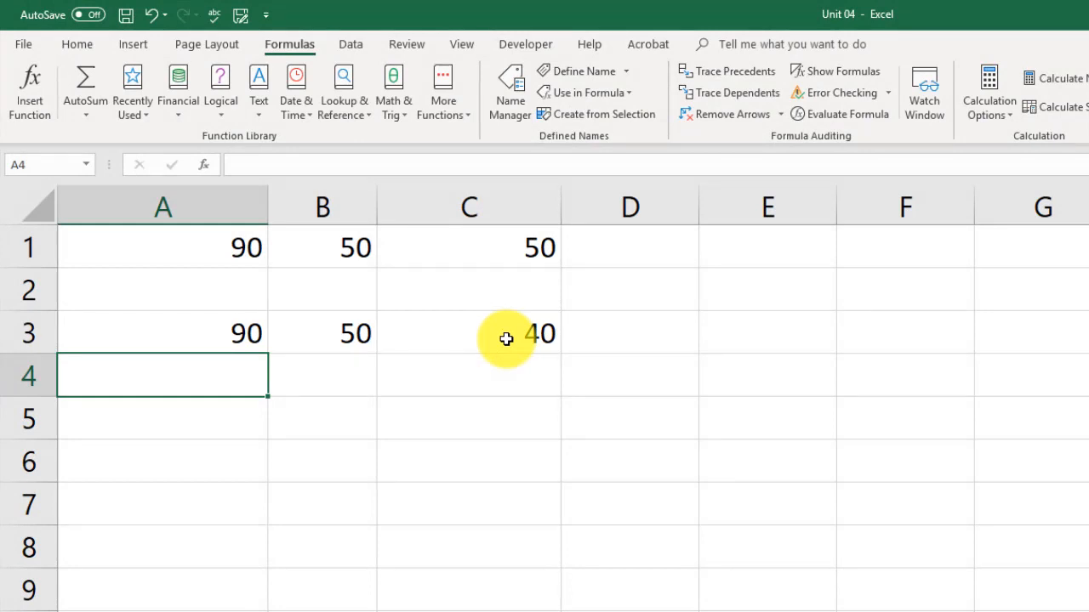
click(506, 338)
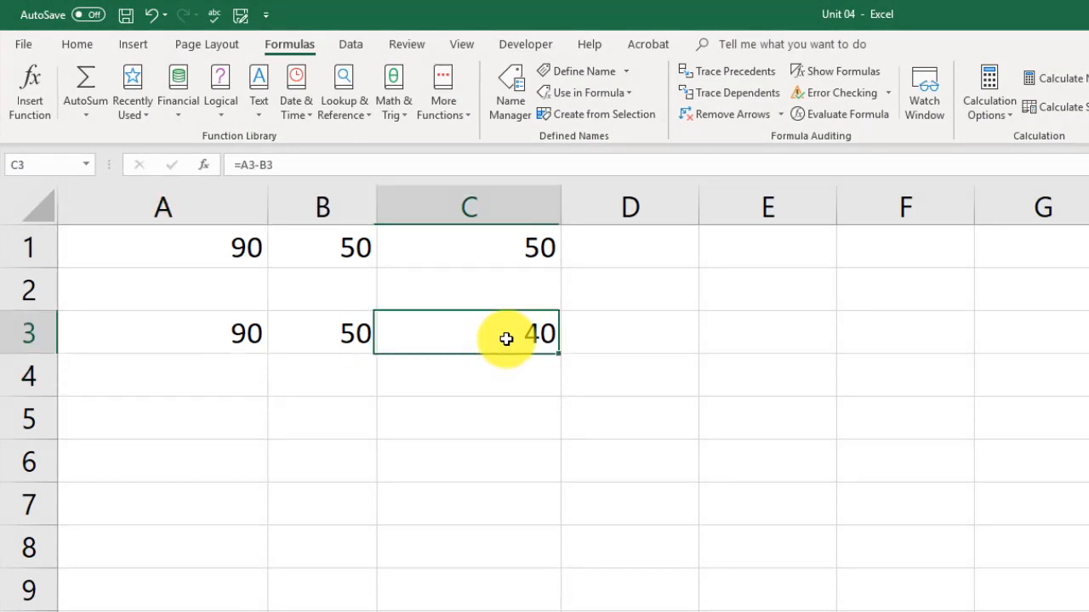
- With formulas displayed, enter =A1+A3 in cell A5 using cell references, and switch back to calculated results
click(831, 71)
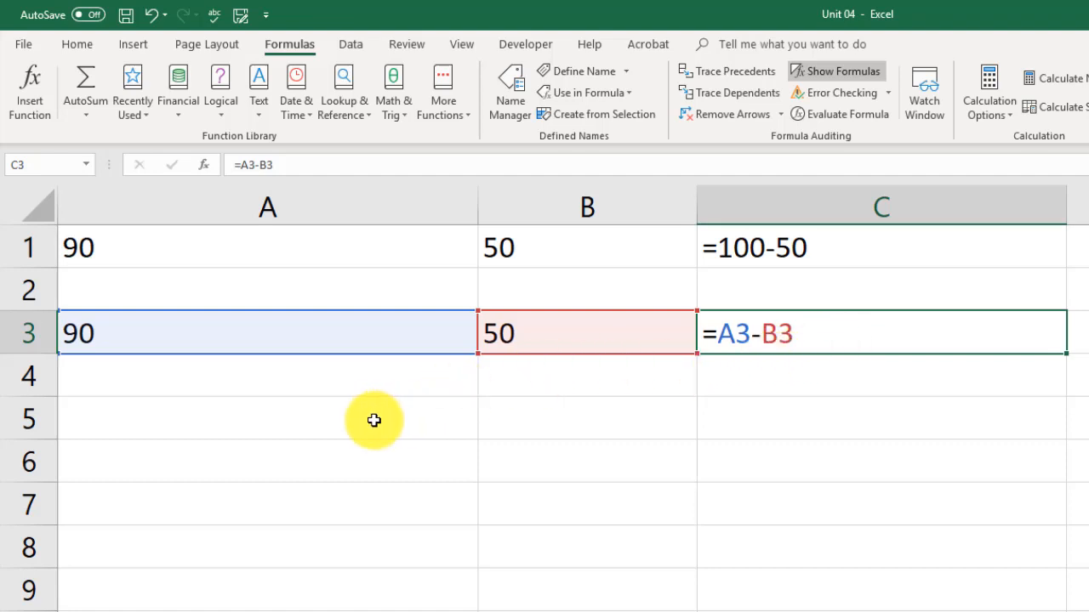
click(314, 421)
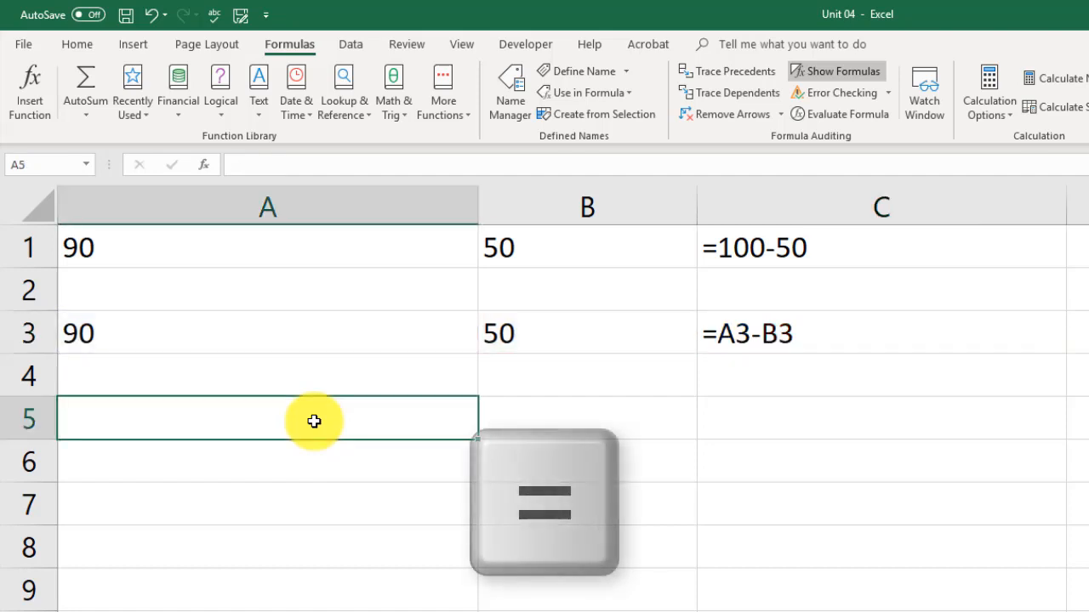
text(=)
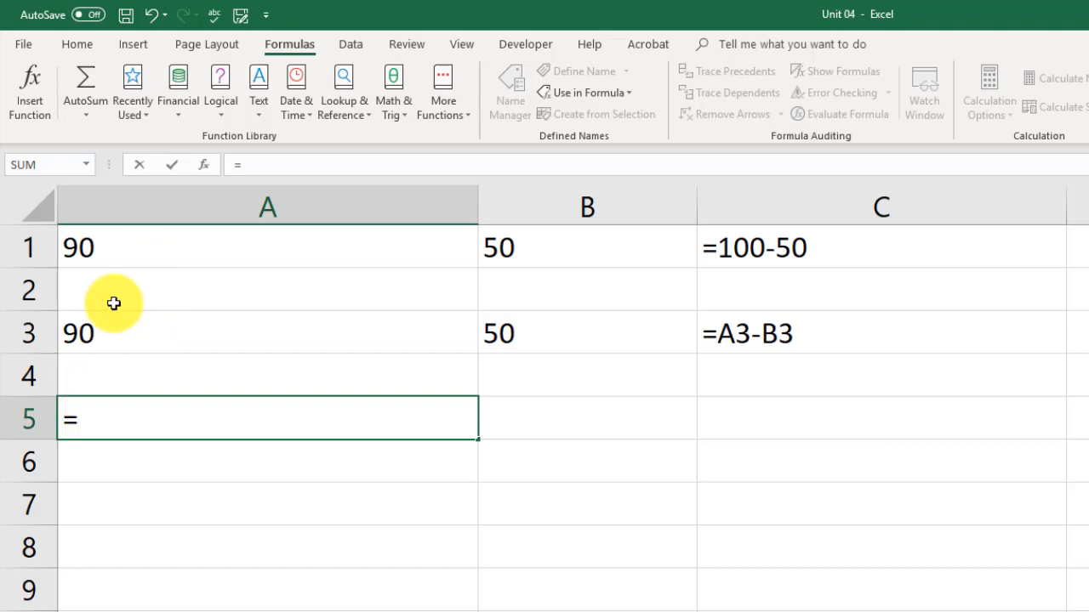
click(119, 249)
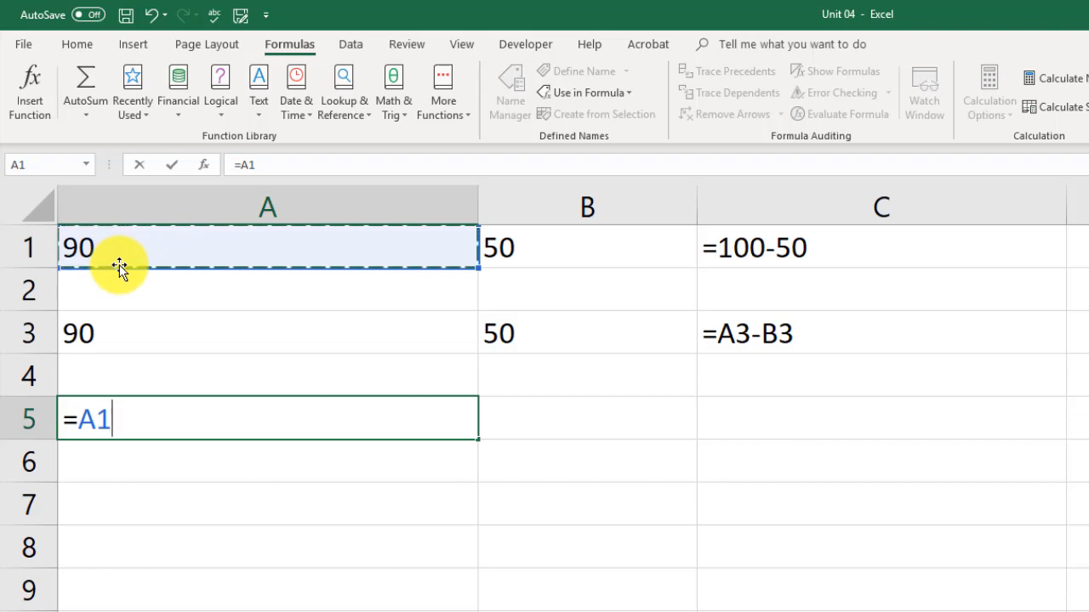
text(+)
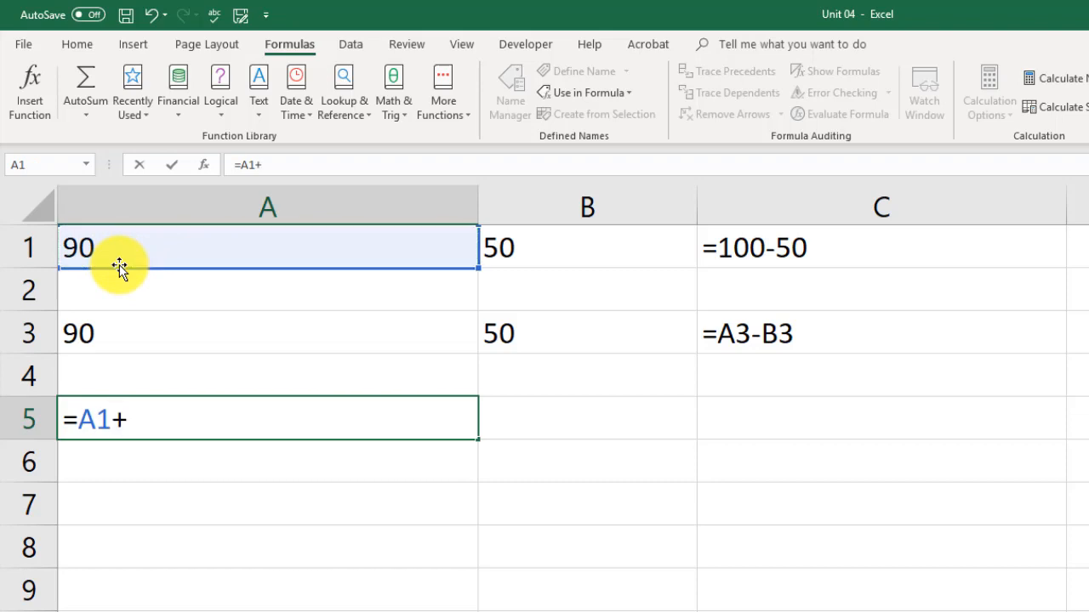
click(138, 331)
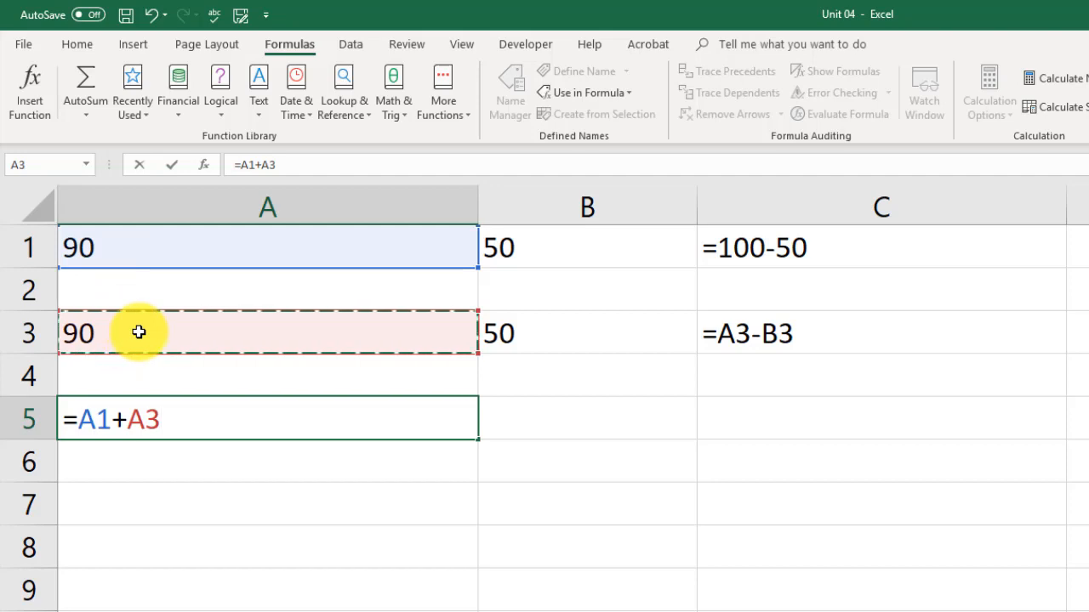
key(Return)
click(235, 421)
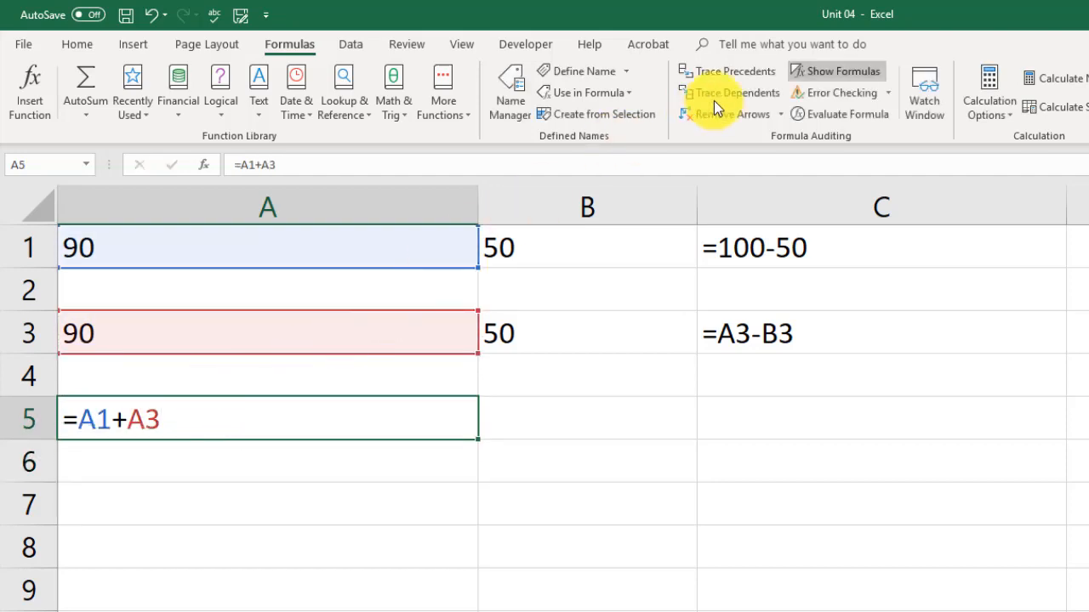
click(842, 71)
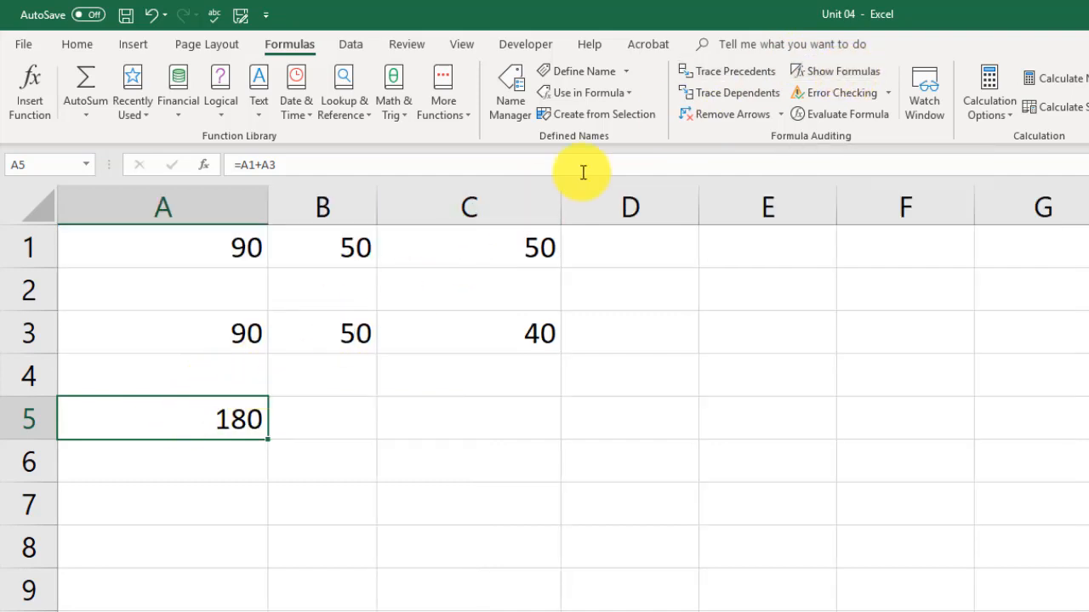
- Display the formulas again and insert A7 before the A1 reference in the A5 formula
click(835, 71)
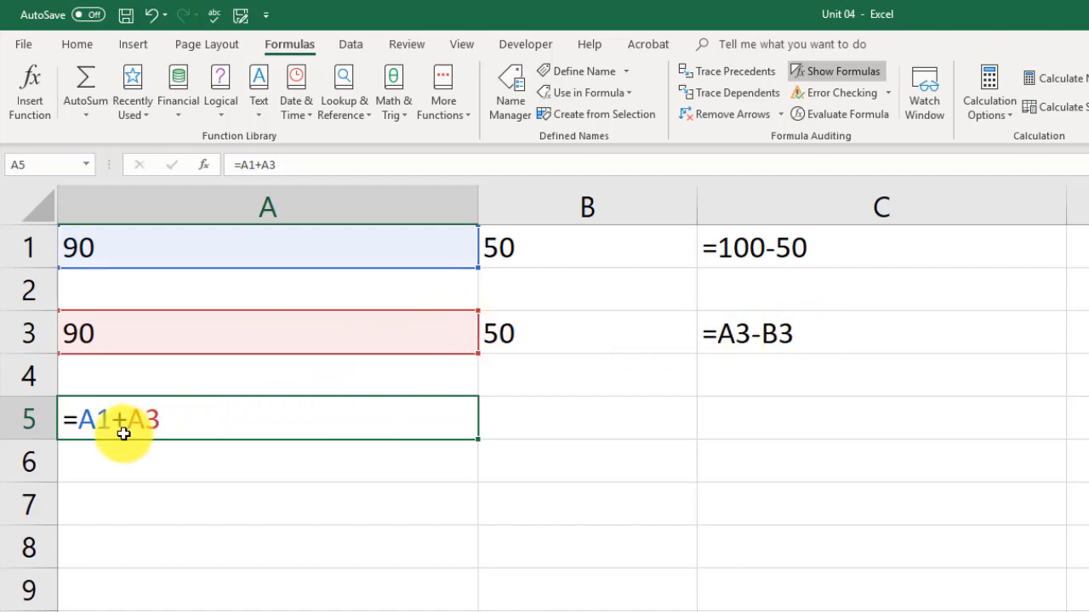
double_click(81, 423)
text(A7)
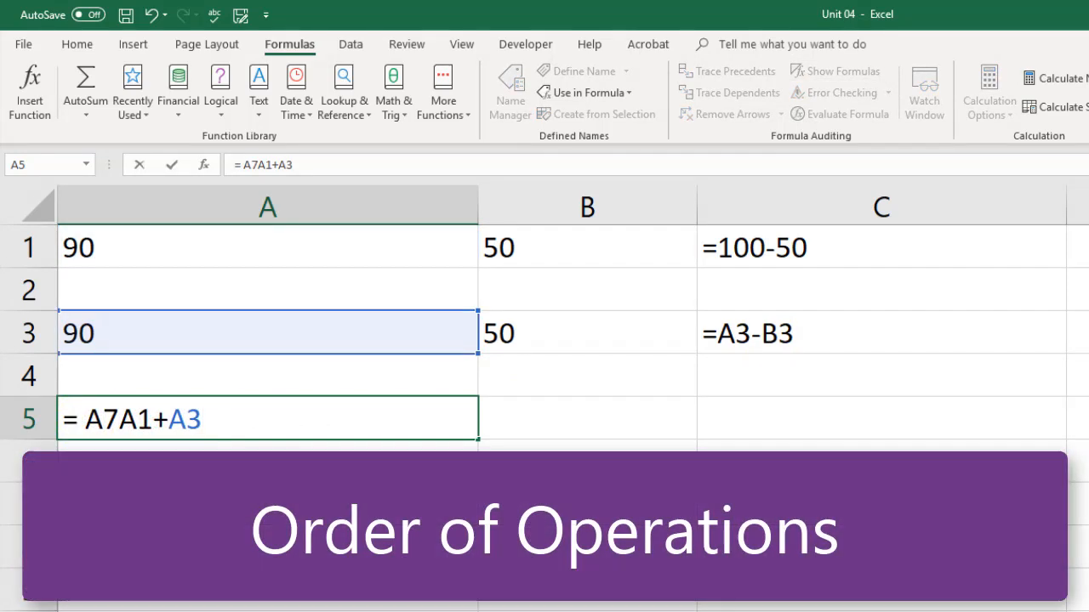